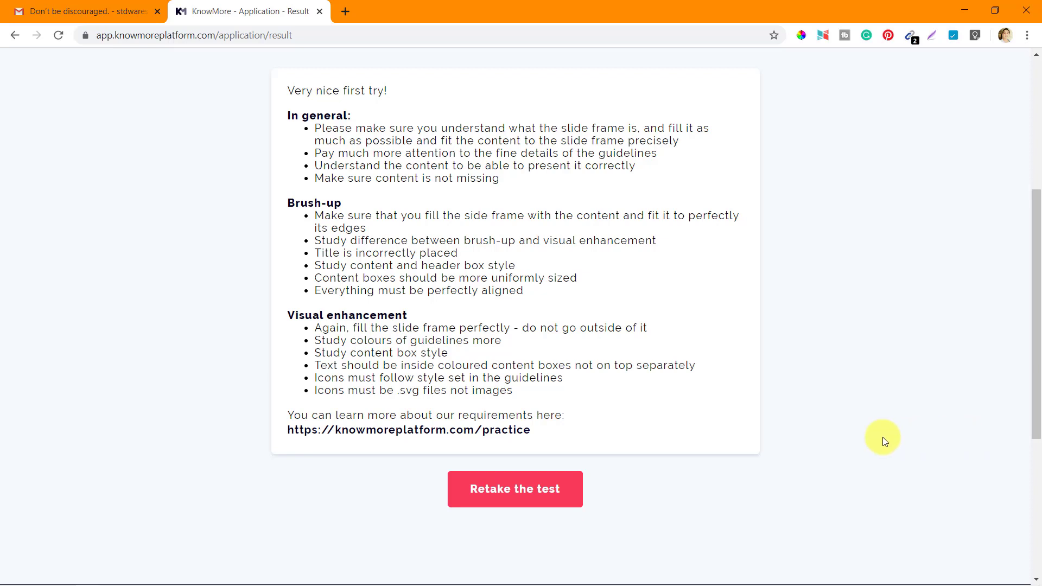
Start the test retake and go through all three preparation videos, including common mistakes
{"action": "left_click", "coordinate": [504, 490]}
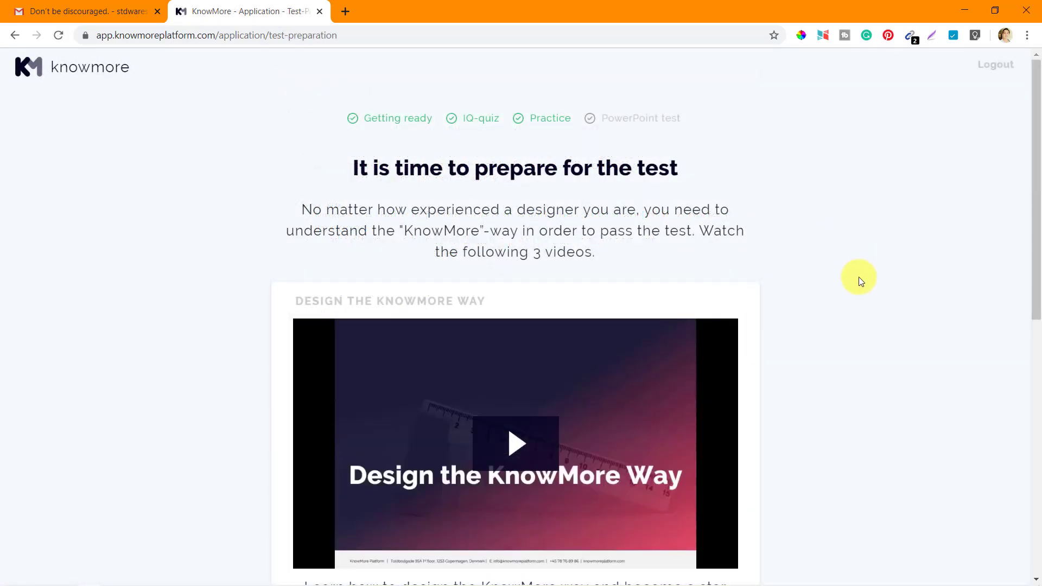
{"action": "scroll", "coordinate": [859, 277], "scroll_direction": "down", "scroll_amount": 1}
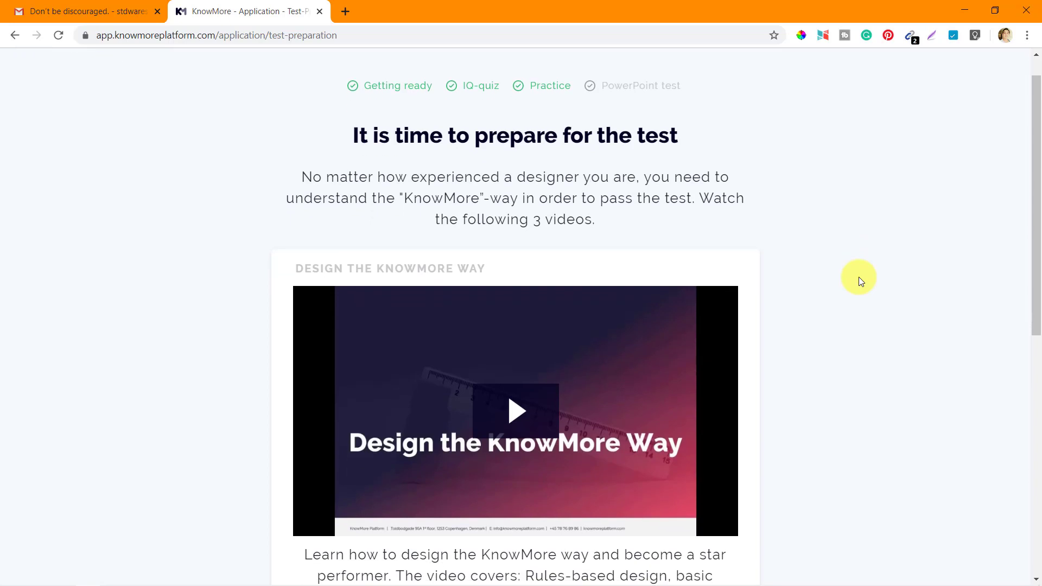
{"action": "scroll", "coordinate": [859, 278], "scroll_direction": "down", "scroll_amount": 1}
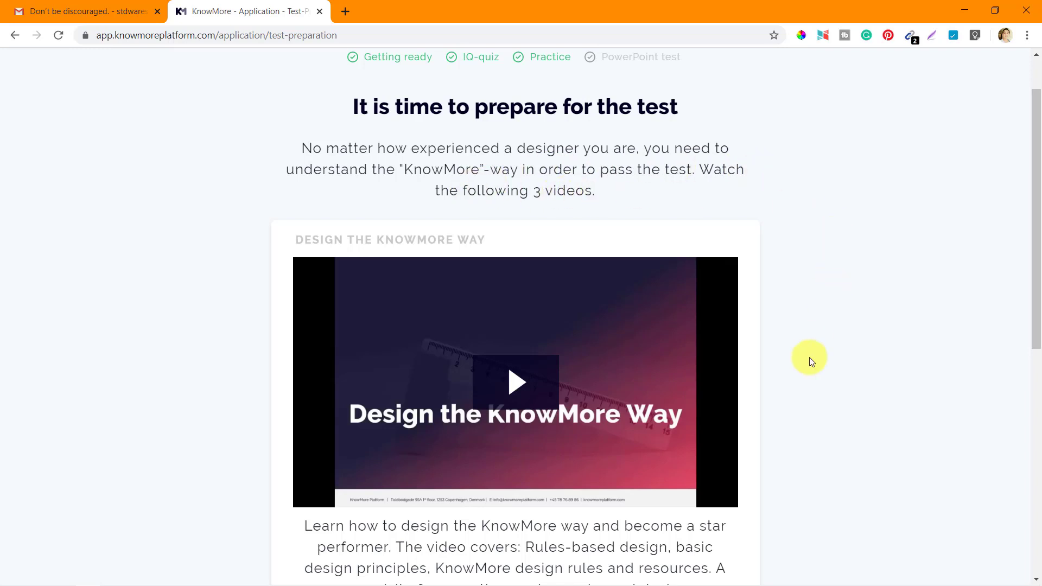
{"action": "scroll", "coordinate": [810, 360], "scroll_direction": "down", "scroll_amount": 1}
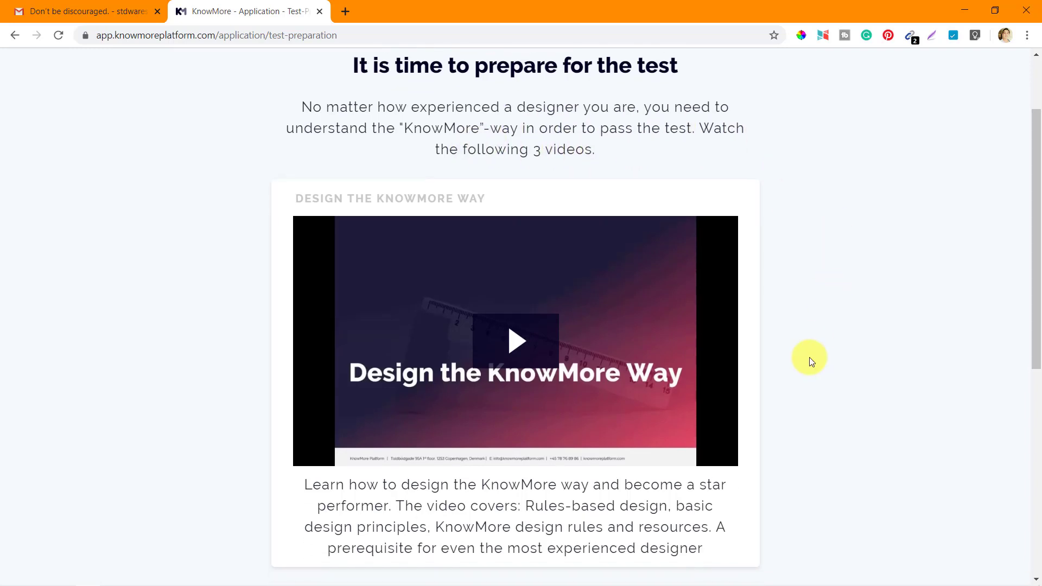
{"action": "scroll", "coordinate": [809, 360], "scroll_direction": "down", "scroll_amount": 1}
{"action": "scroll", "coordinate": [809, 361], "scroll_direction": "down", "scroll_amount": 1}
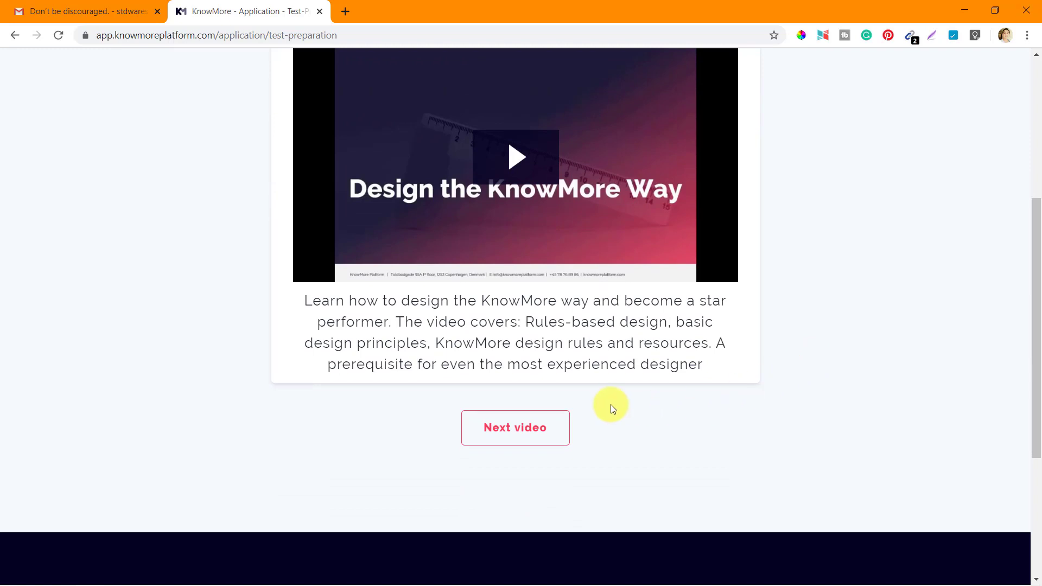
{"action": "left_click", "coordinate": [528, 428]}
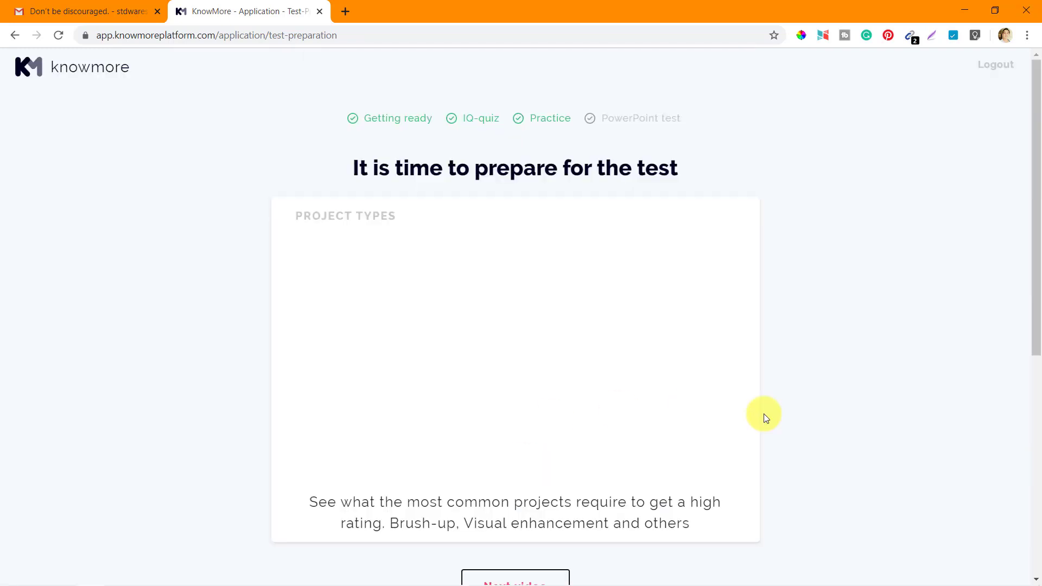
{"action": "scroll", "coordinate": [778, 420], "scroll_direction": "down", "scroll_amount": 2}
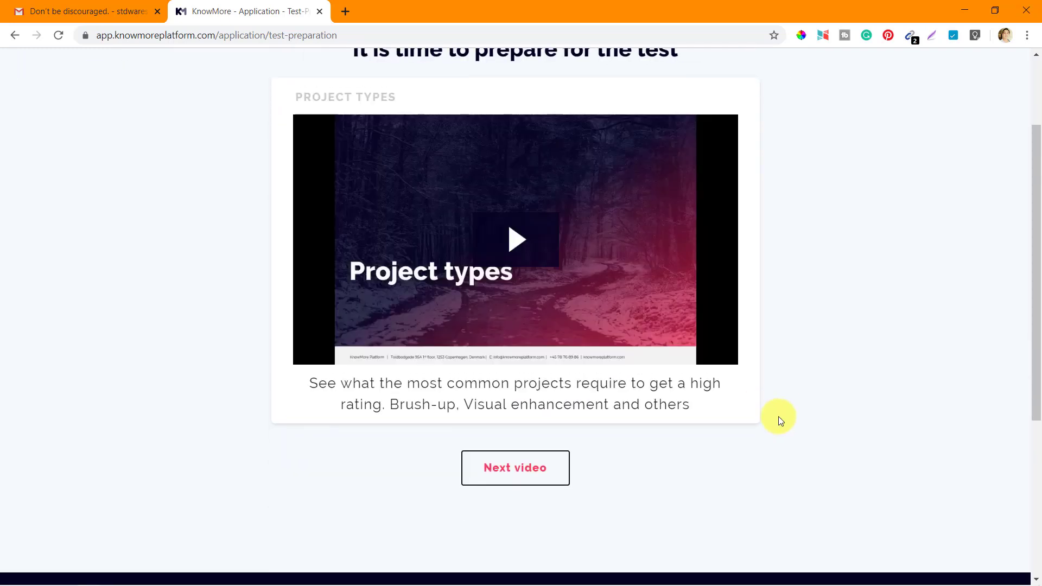
{"action": "left_click", "coordinate": [526, 463]}
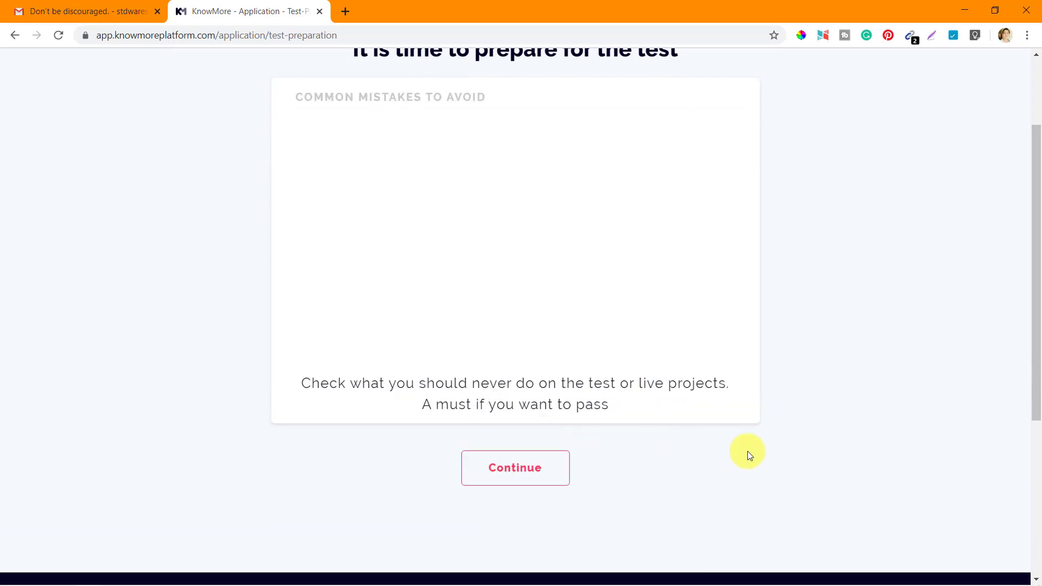
{"action": "scroll", "coordinate": [810, 431], "scroll_direction": "up", "scroll_amount": 1}
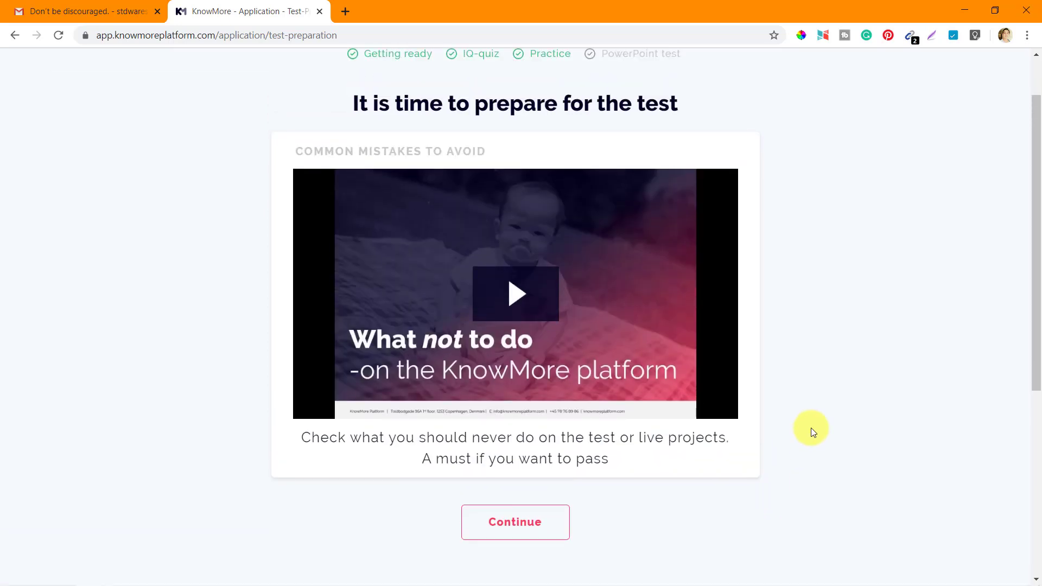
{"action": "scroll", "coordinate": [811, 431], "scroll_direction": "up", "scroll_amount": 1}
{"action": "scroll", "coordinate": [811, 431], "scroll_direction": "down", "scroll_amount": 2}
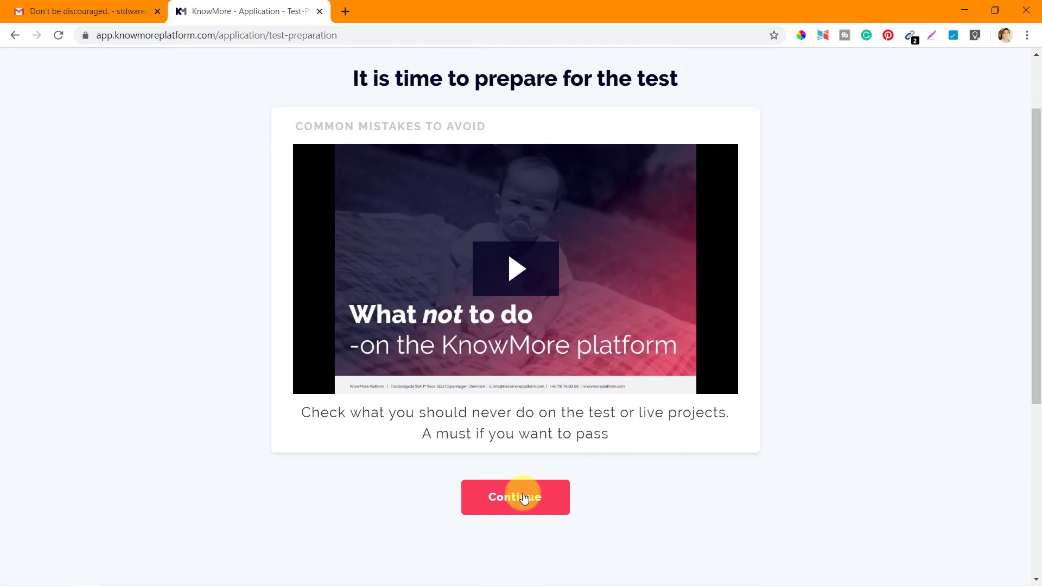
{"action": "left_click", "coordinate": [525, 498]}
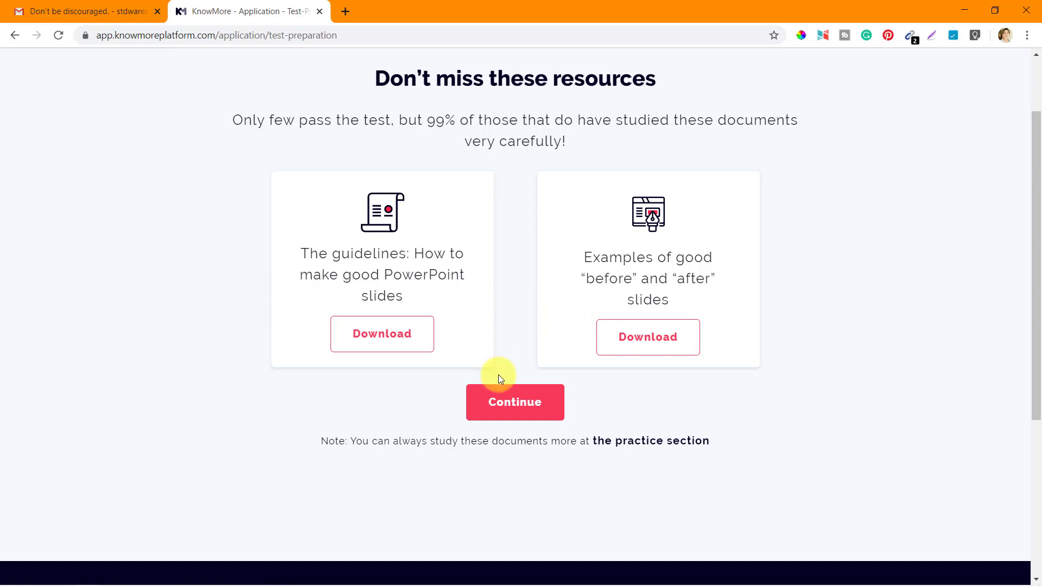
Continue past the recommended study resources to the Well done! overview
{"action": "left_click", "coordinate": [518, 406]}
{"action": "scroll", "coordinate": [796, 402], "scroll_direction": "down", "scroll_amount": 1}
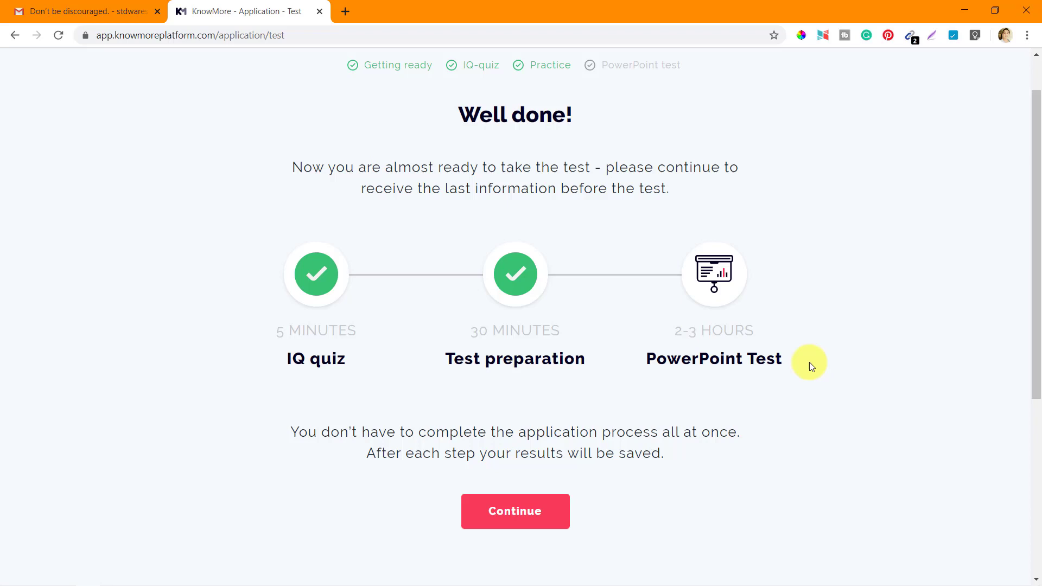
{"action": "scroll", "coordinate": [618, 471], "scroll_direction": "down", "scroll_amount": 1}
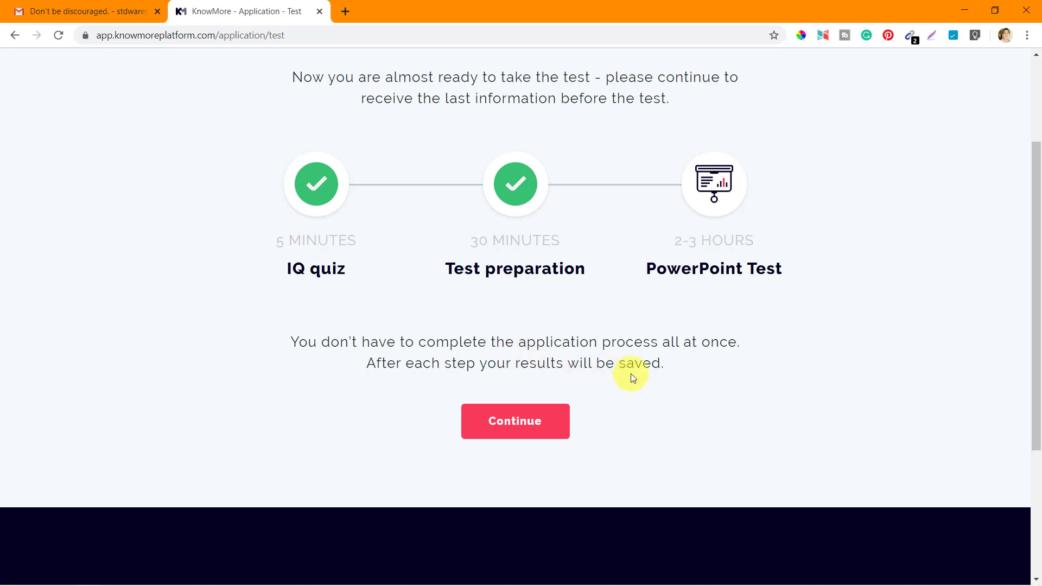
Go to the readiness checklist and confirm the client guidelines statement
{"action": "left_click", "coordinate": [518, 427]}
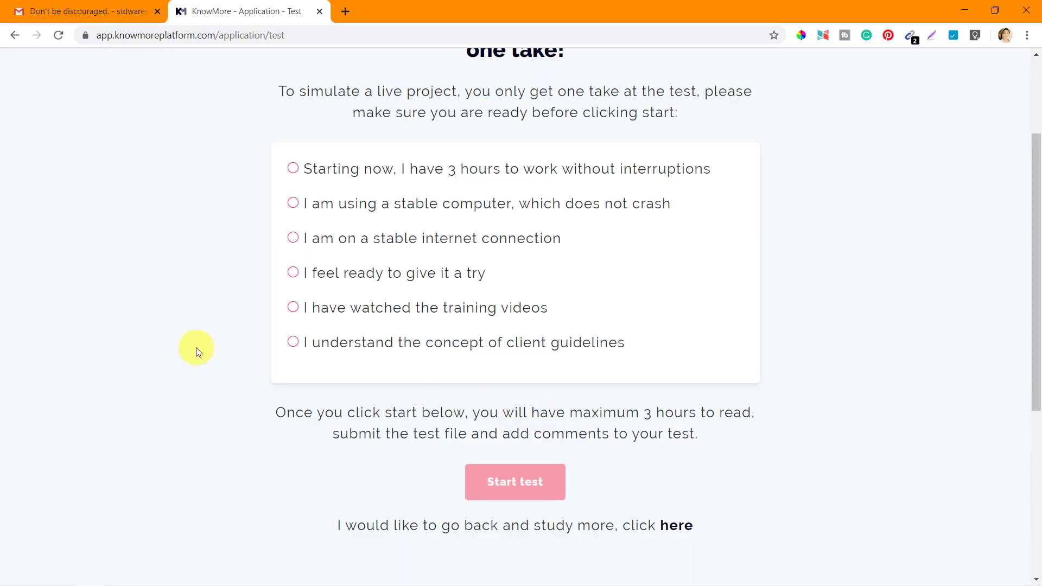
{"action": "scroll", "coordinate": [165, 345], "scroll_direction": "up", "scroll_amount": 1}
{"action": "scroll", "coordinate": [165, 348], "scroll_direction": "up", "scroll_amount": 1}
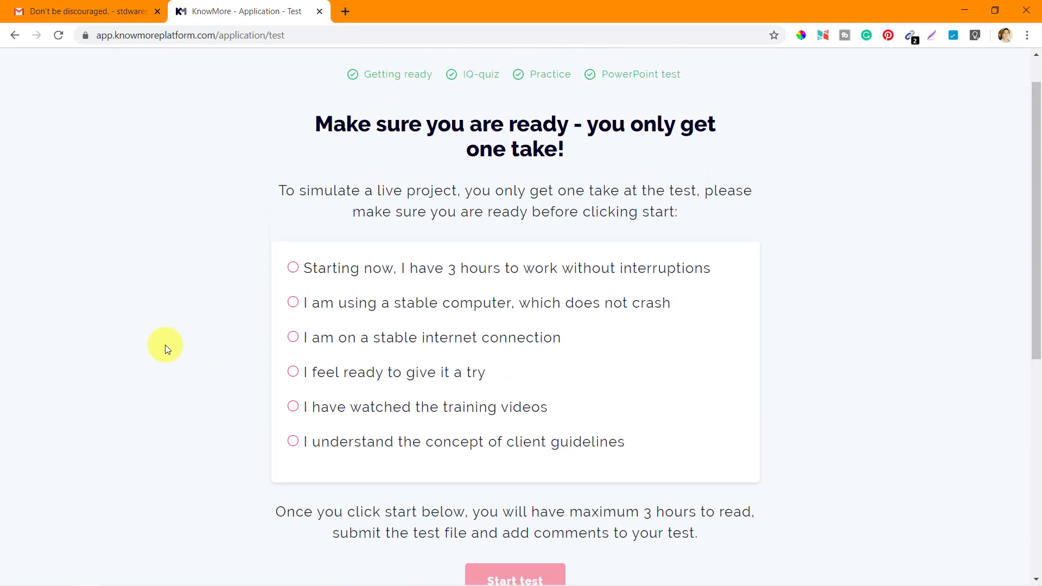
{"action": "scroll", "coordinate": [165, 348], "scroll_direction": "down", "scroll_amount": 1}
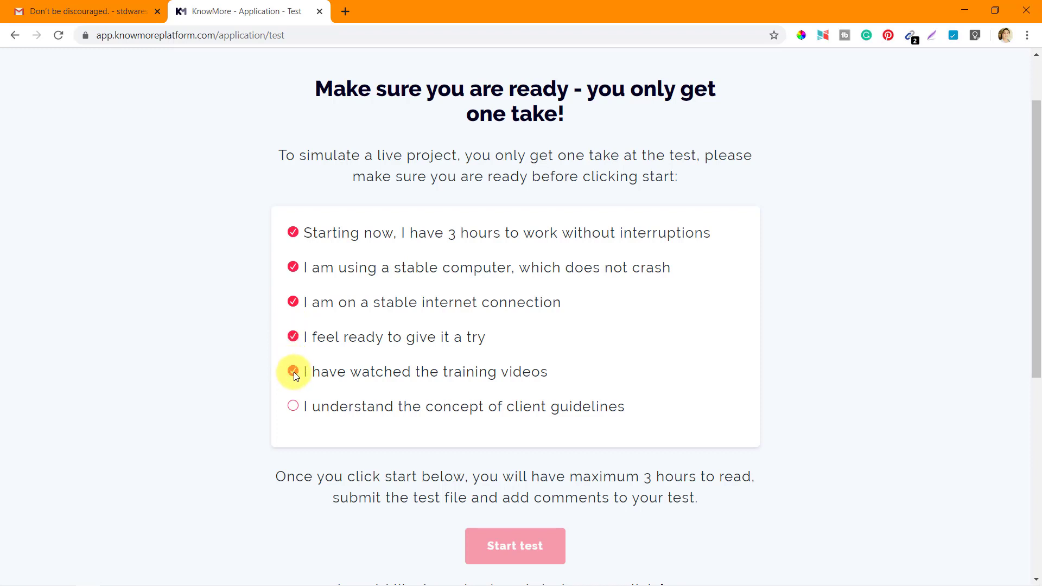
{"action": "left_click", "coordinate": [293, 407]}
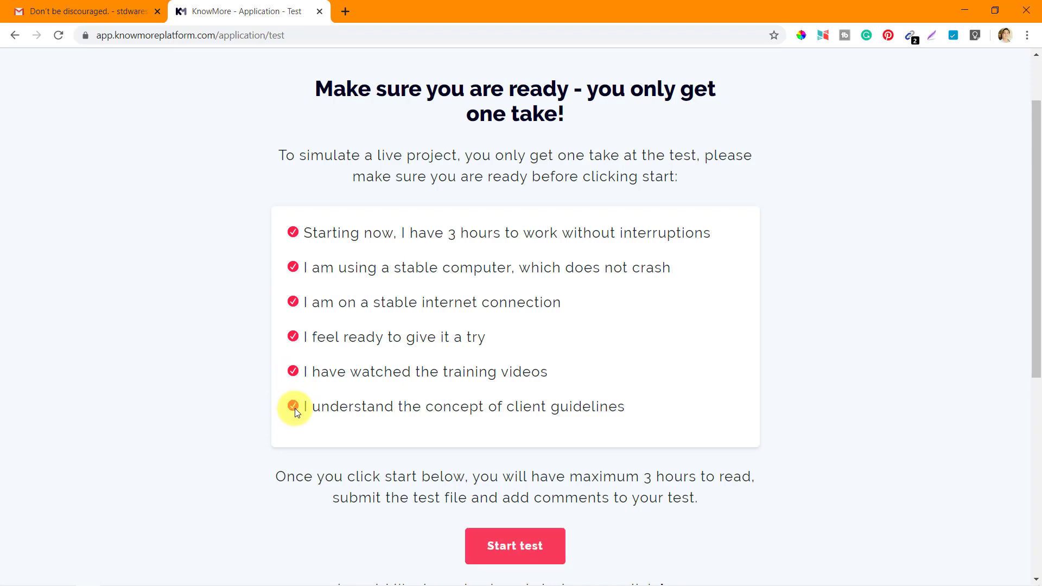